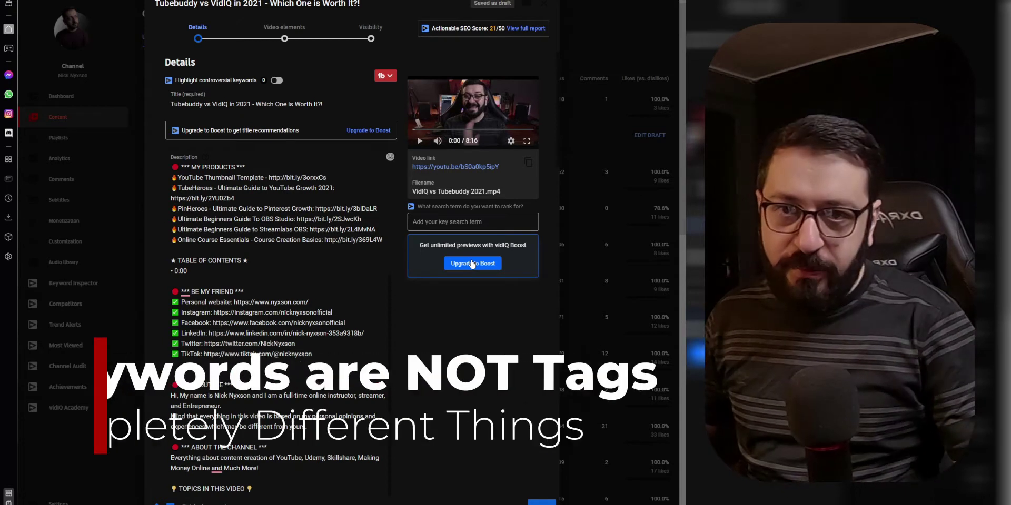
# Look through the draft video's details down to its tags and recommended tags.
pyautogui.scroll(-15, 362, 363)
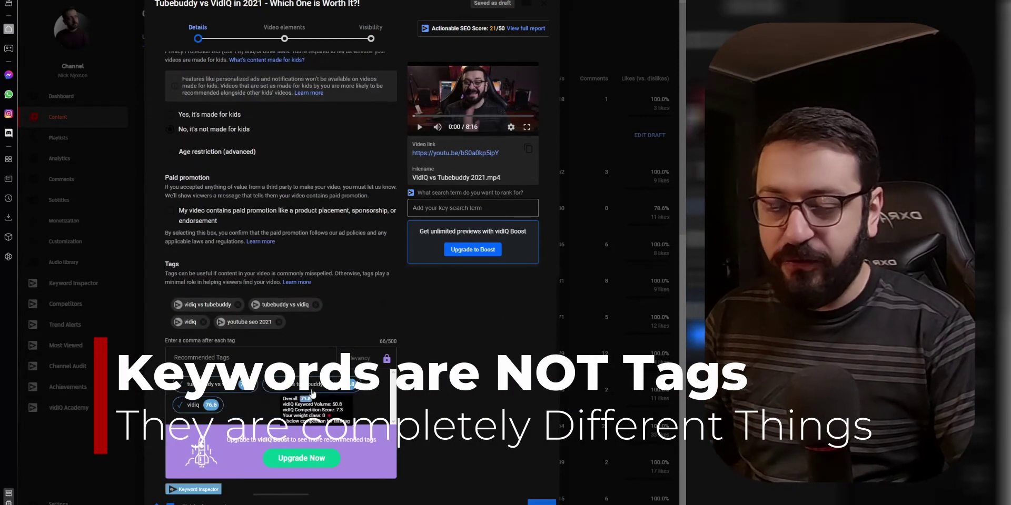
pyautogui.moveTo(237, 403)
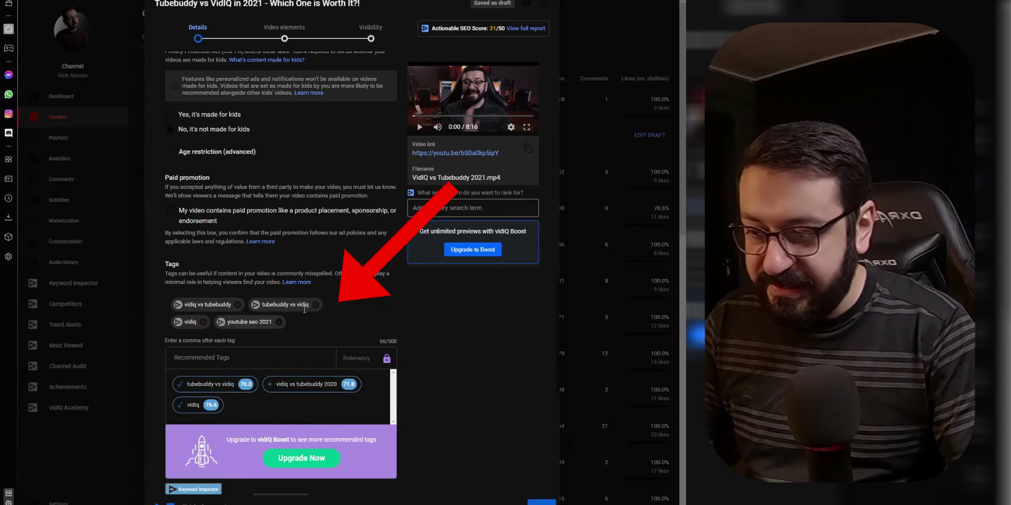
pyautogui.scroll(15, 243, 293)
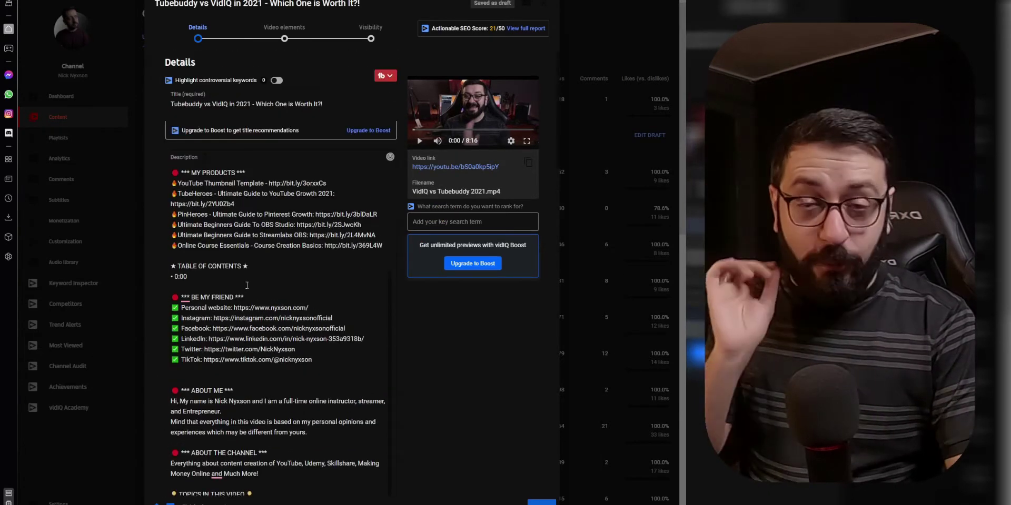
# Search the keyword tool for "vidiq vs tubebuddy".
pyautogui.hotkey('ctrl', 'v')
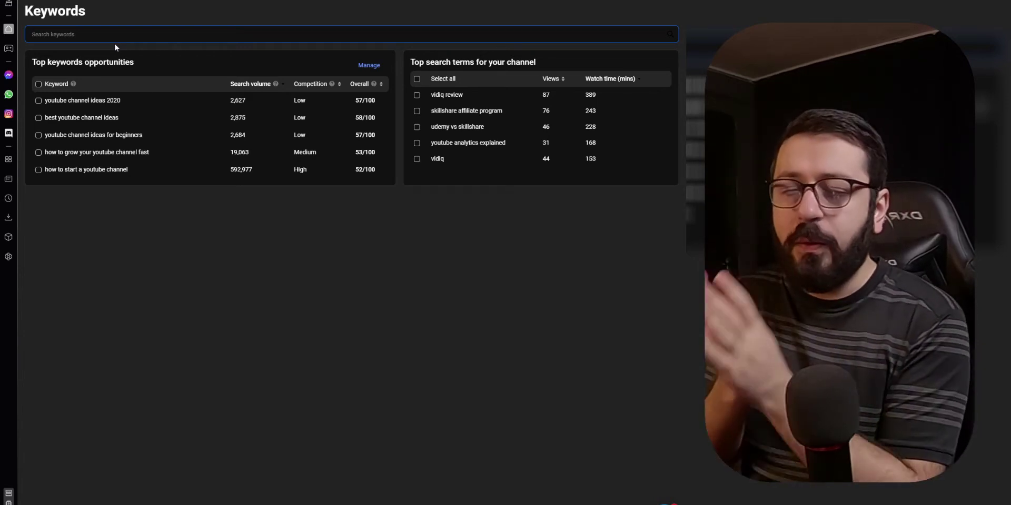
pyautogui.write('vi')
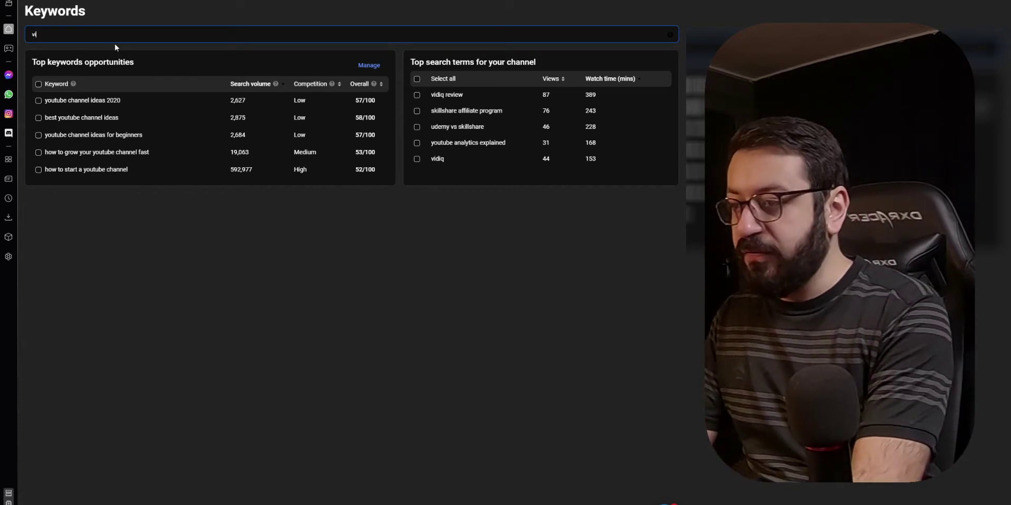
pyautogui.write('diq vs tubebuddy')
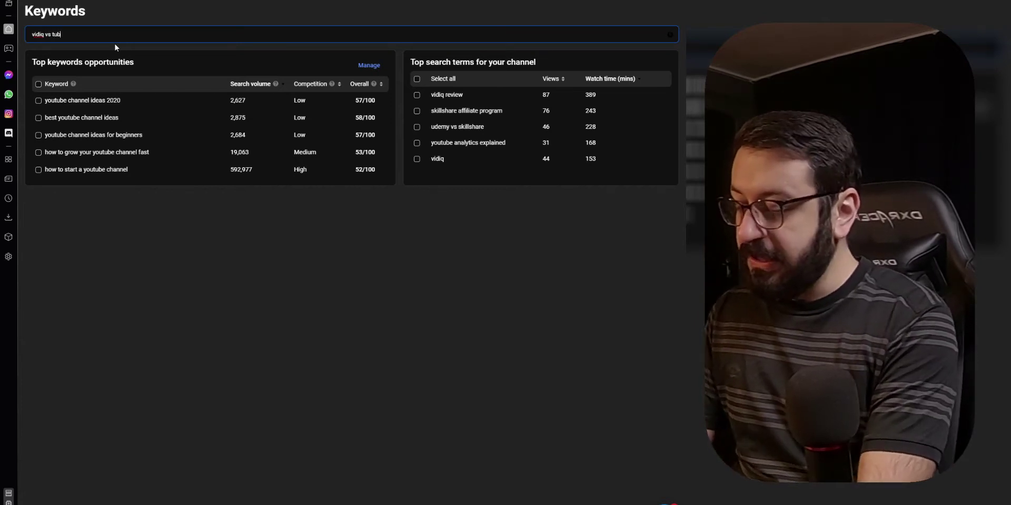
pyautogui.press('Return')
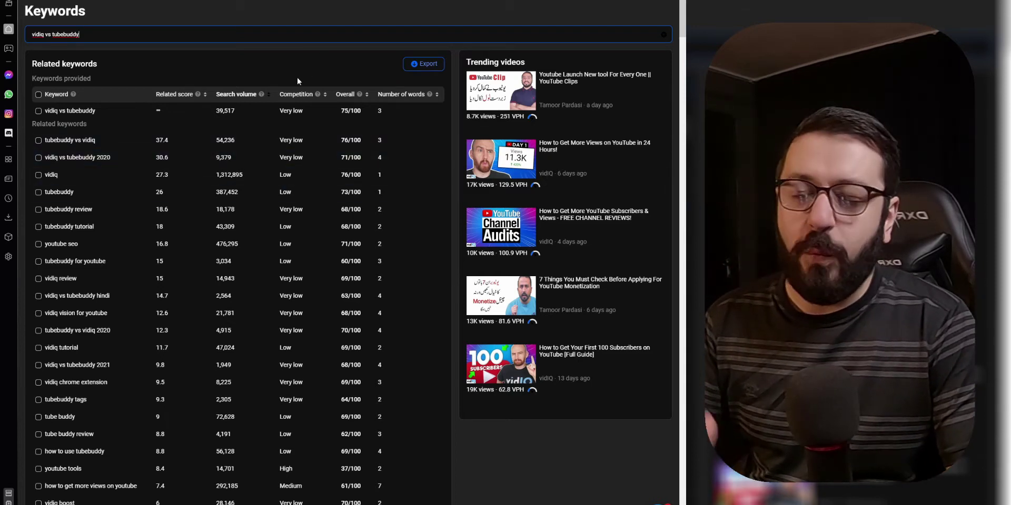
# Compare the competition scores of the related keywords and sort the list by overall score.
pyautogui.moveTo(296, 155)
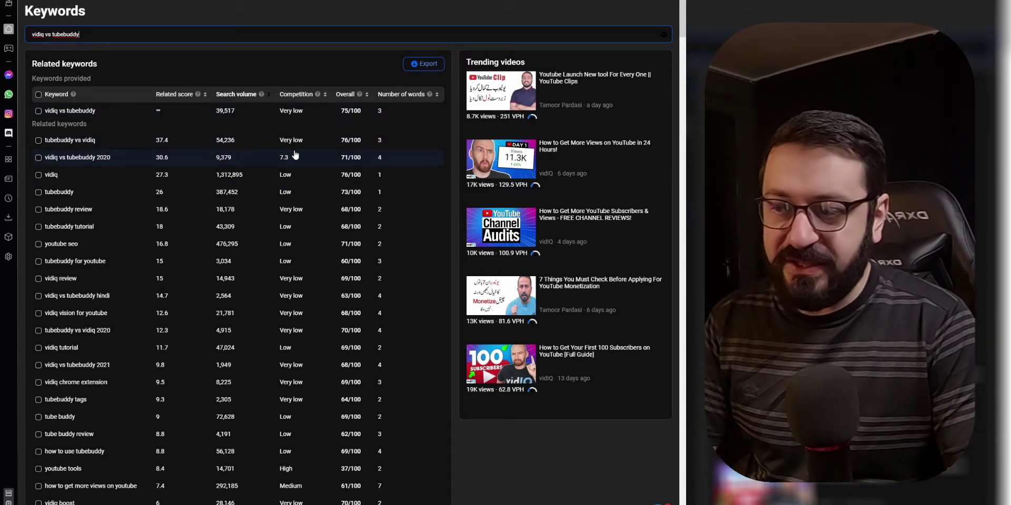
pyautogui.moveTo(287, 139)
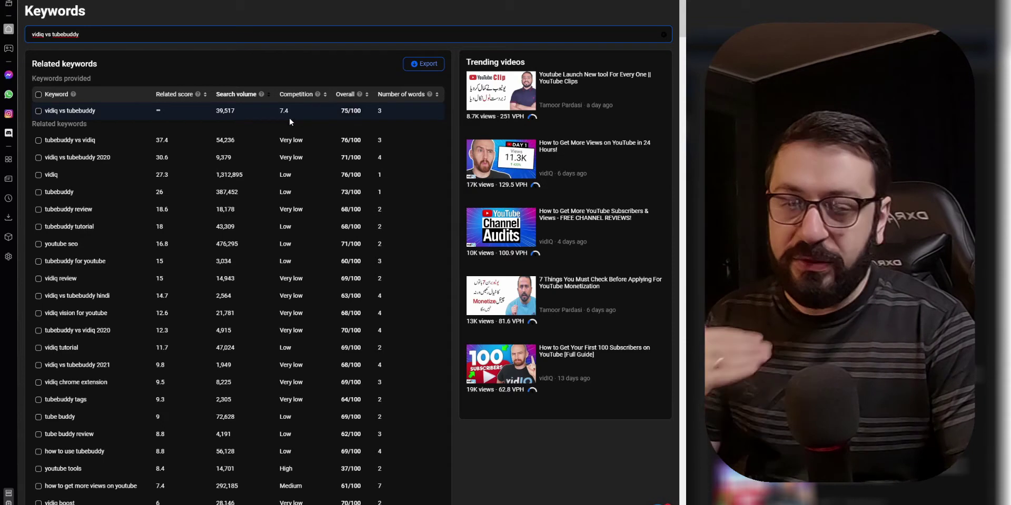
pyautogui.moveTo(281, 294)
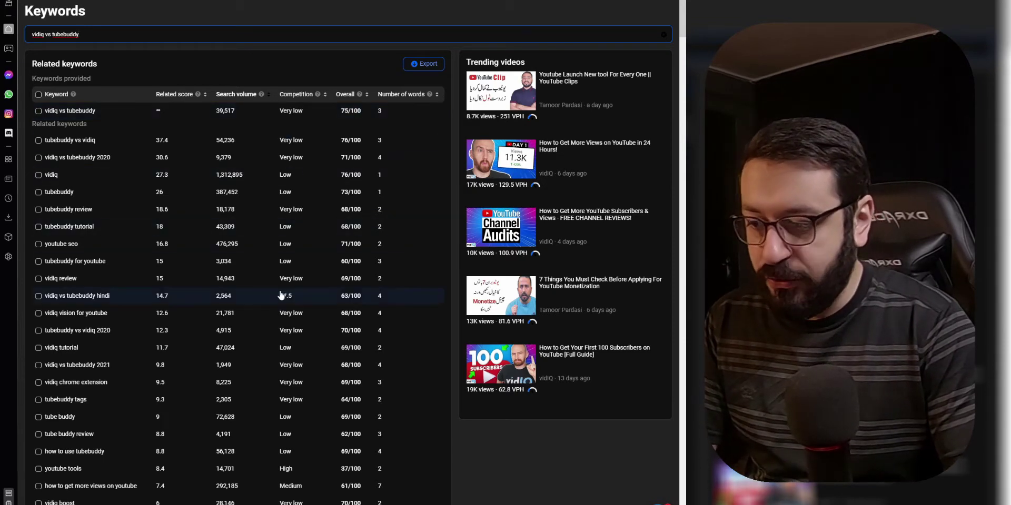
pyautogui.scroll(-2, 281, 294)
pyautogui.moveTo(287, 399)
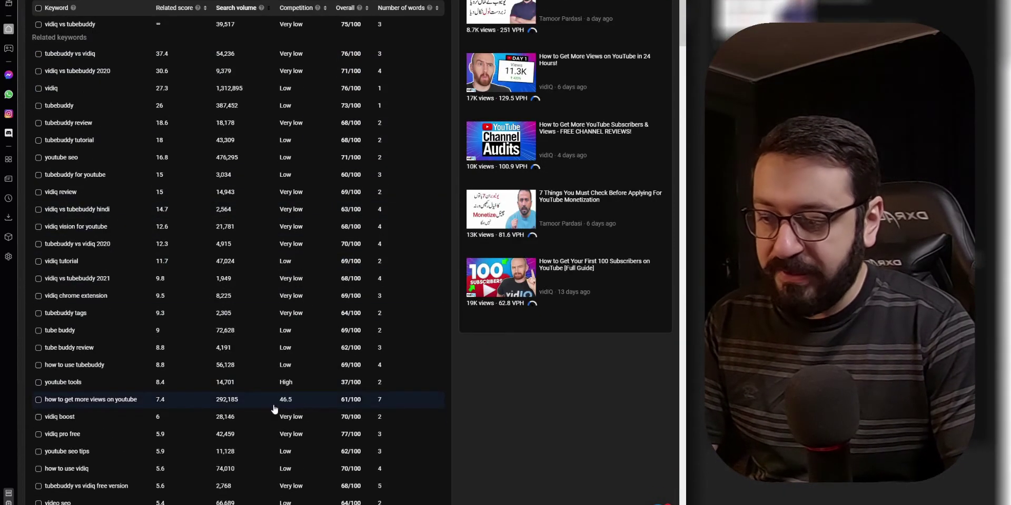
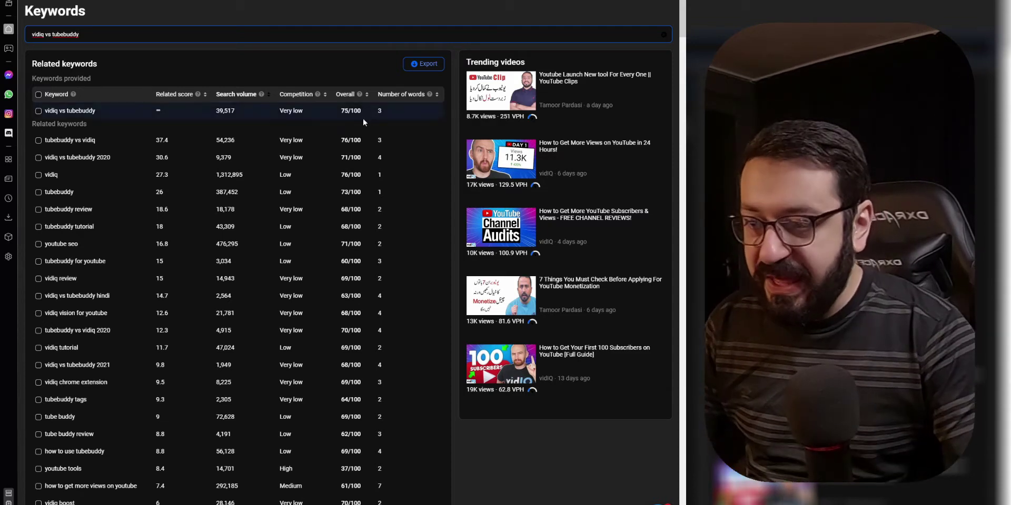
pyautogui.click(346, 96)
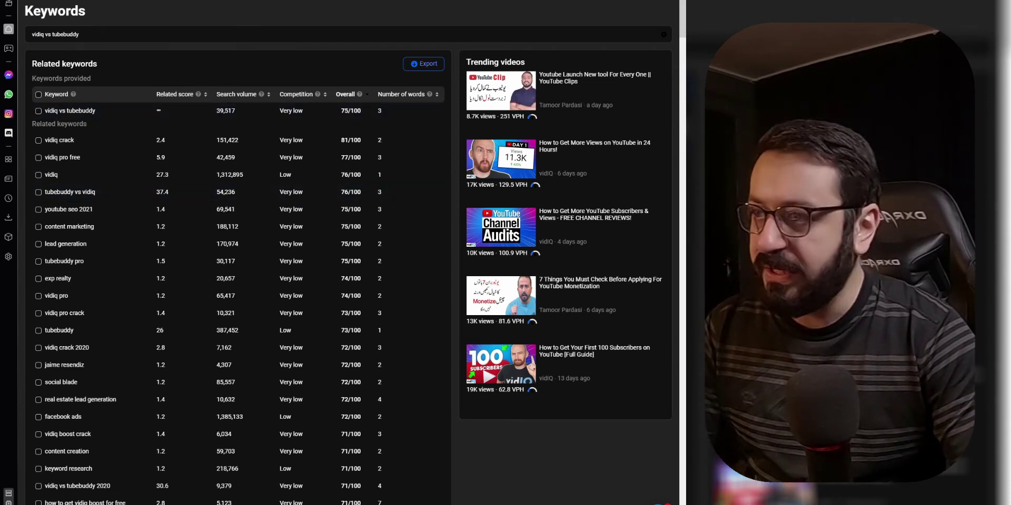
# Return to the draft video and change its title to "Tubebuddy vs VidIQ in 2021 - Which One is Better for YouTube SEO in 2021?!".
pyautogui.hotkey('ctrl', 'Tab')
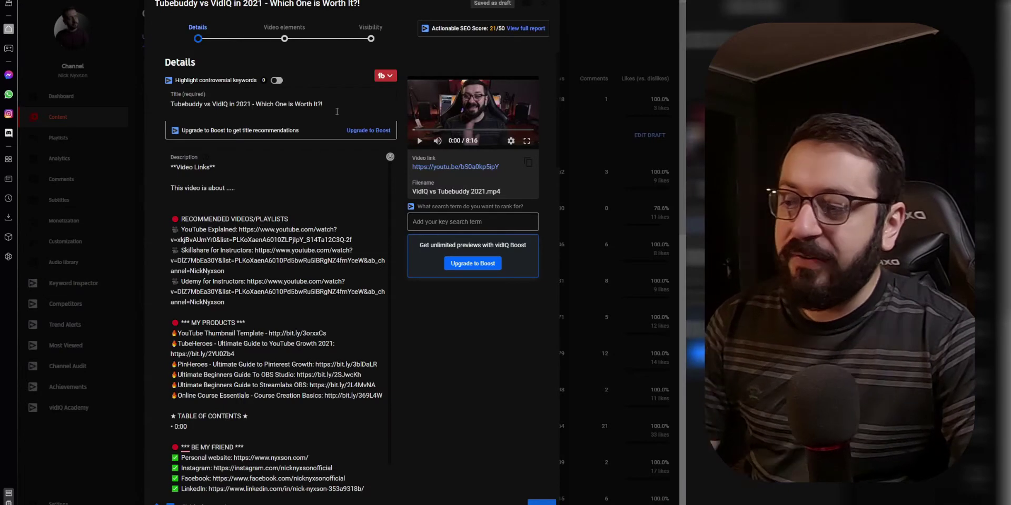
pyautogui.click(255, 105)
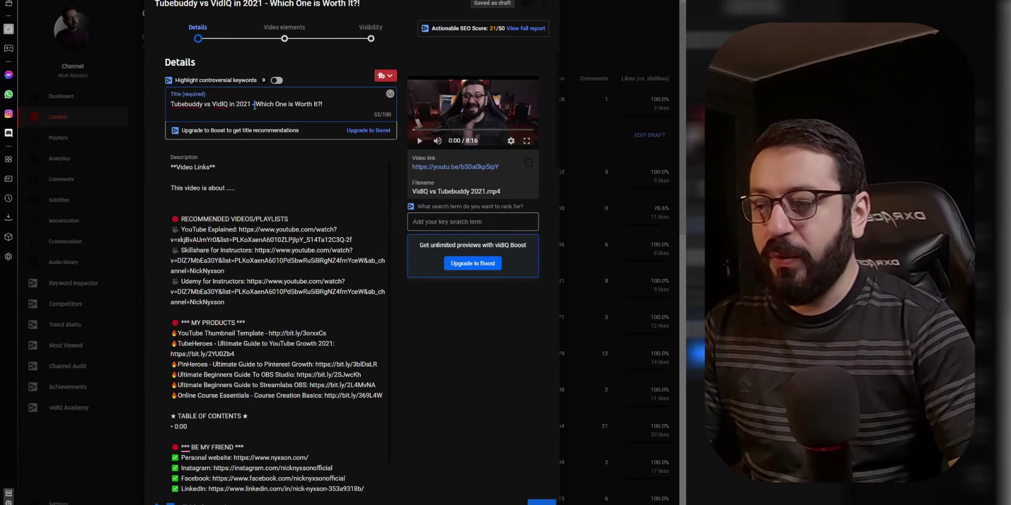
pyautogui.click(298, 105)
pyautogui.press('Delete')
pyautogui.press('Delete')
pyautogui.press('Delete')
pyautogui.press('Delete')
pyautogui.press('Delete')
pyautogui.press('Delete')
pyautogui.press('Delete')
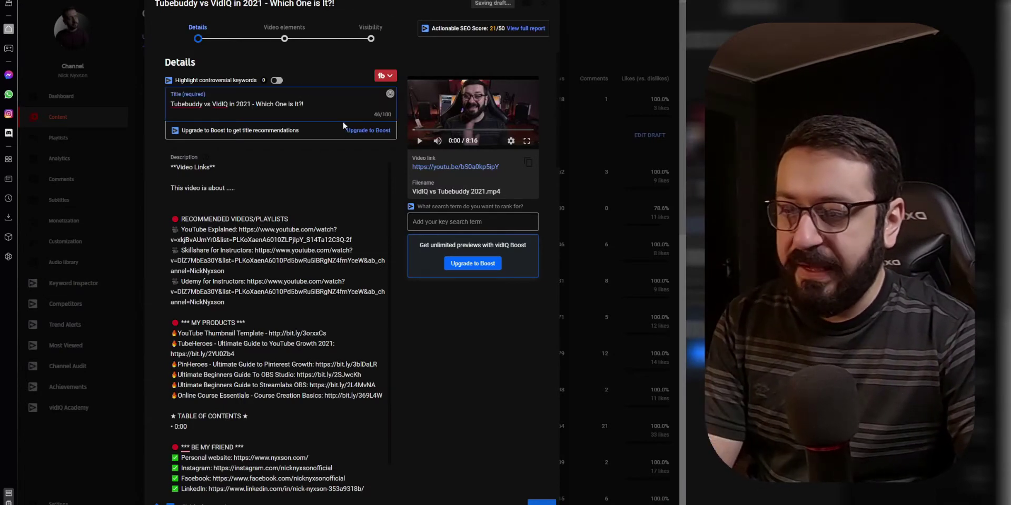
pyautogui.press('Delete')
pyautogui.write('Better for YouTub')
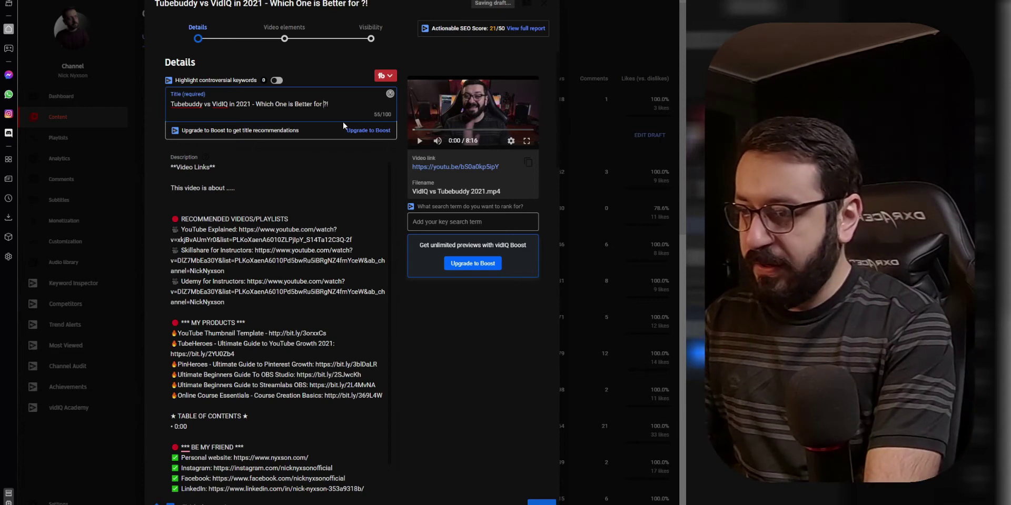
pyautogui.write('e SEO in 20')
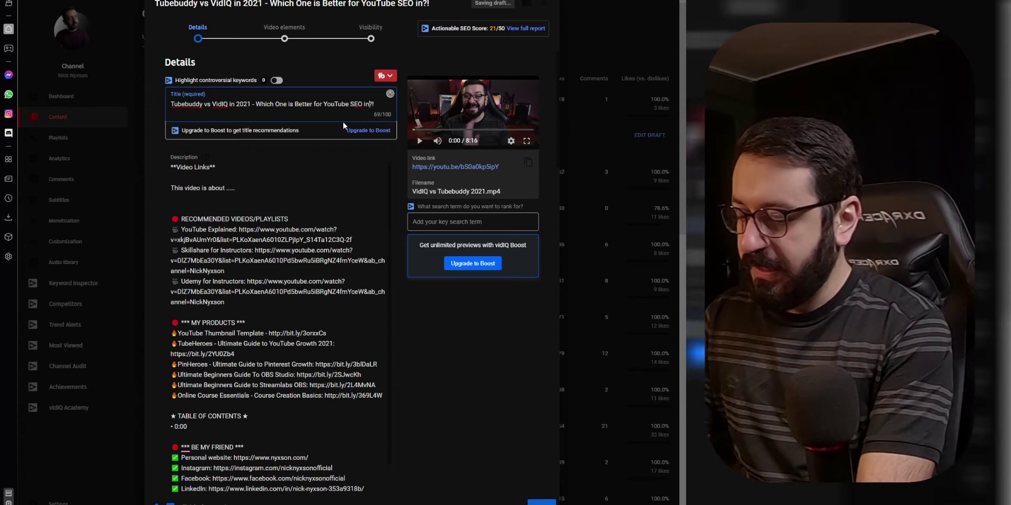
pyautogui.write('21')
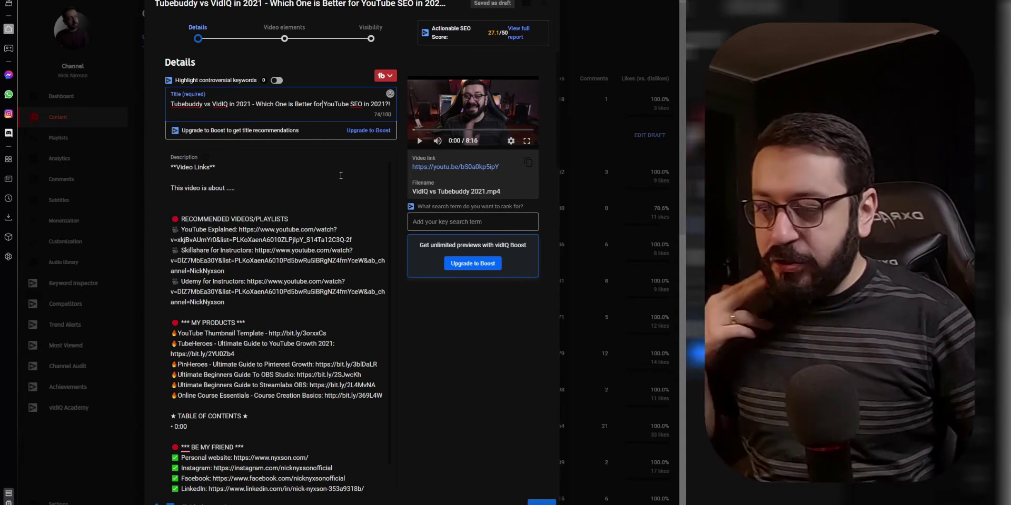
# Examine the keyword phrases in the title, namely the product comparison, the first "2021" and "YouTube SEO in 2021".
pyautogui.moveTo(172, 103); pyautogui.dragTo(223, 104)
pyautogui.click(242, 104)
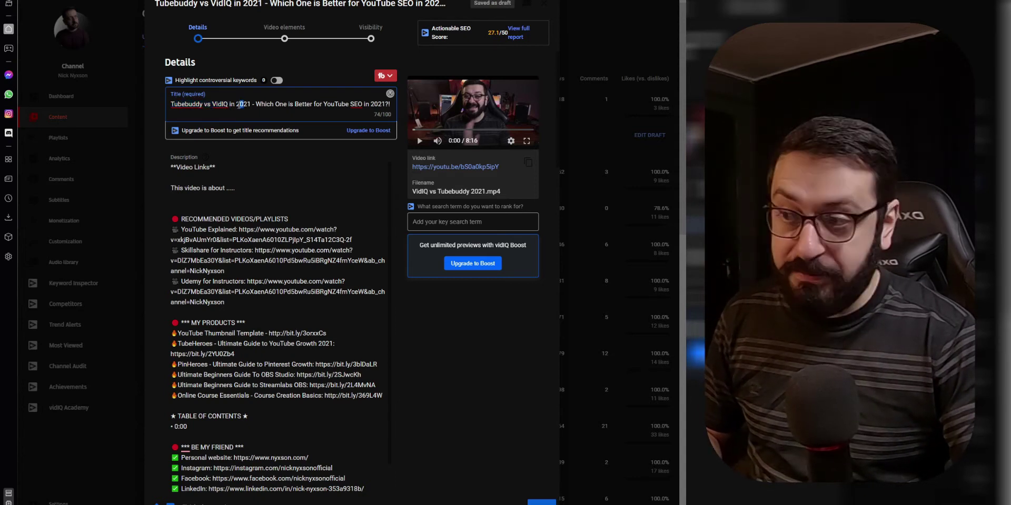
pyautogui.doubleClick(239, 103)
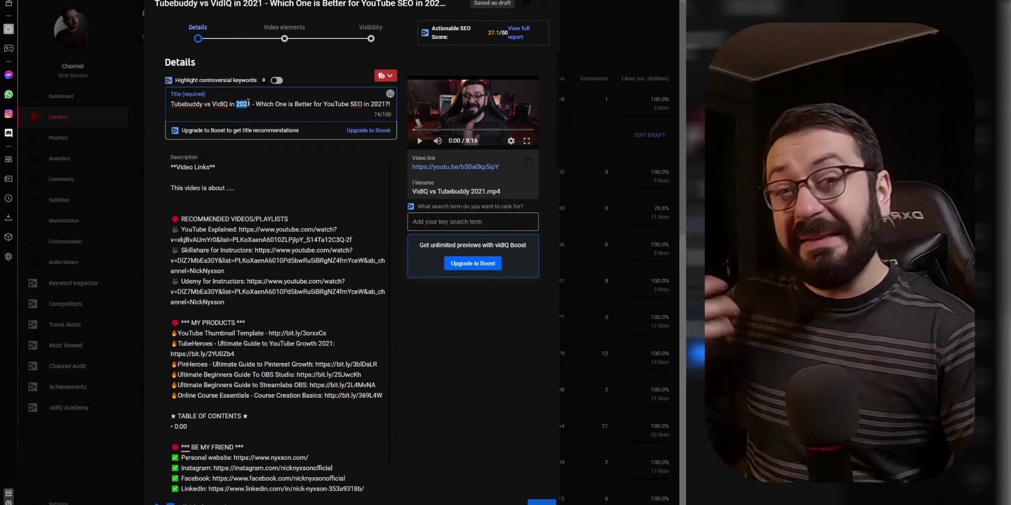
pyautogui.click(245, 105)
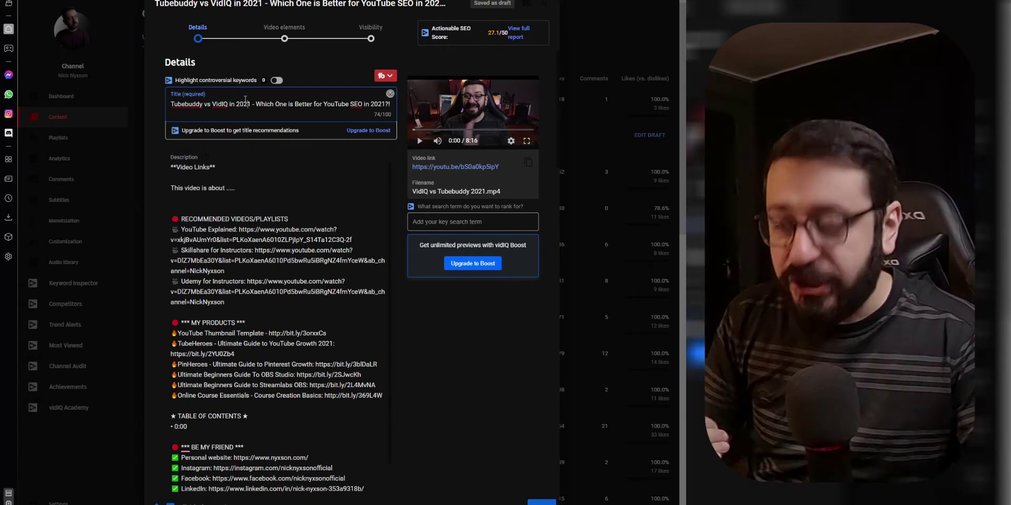
pyautogui.doubleClick(237, 105)
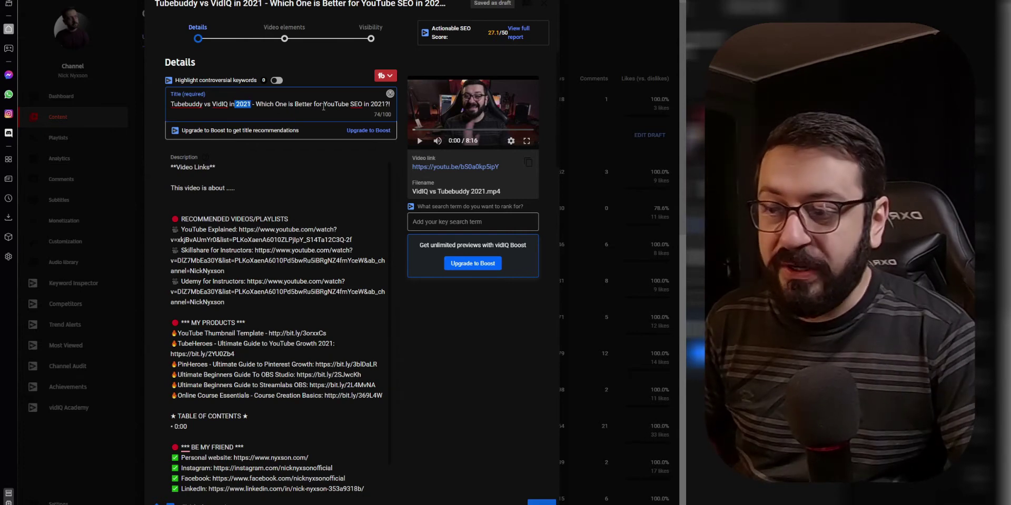
pyautogui.moveTo(323, 107); pyautogui.dragTo(360, 108)
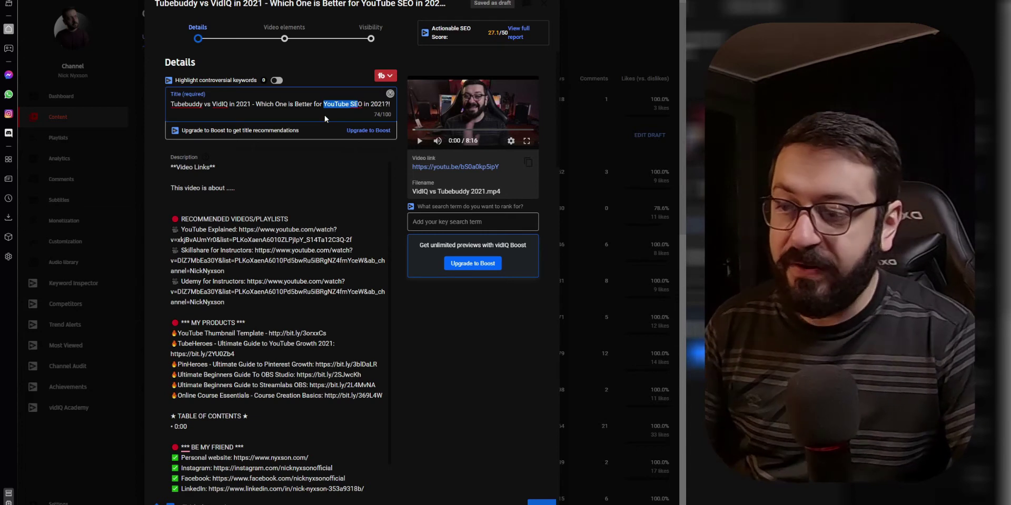
pyautogui.hotkey('ctrl', 'a')
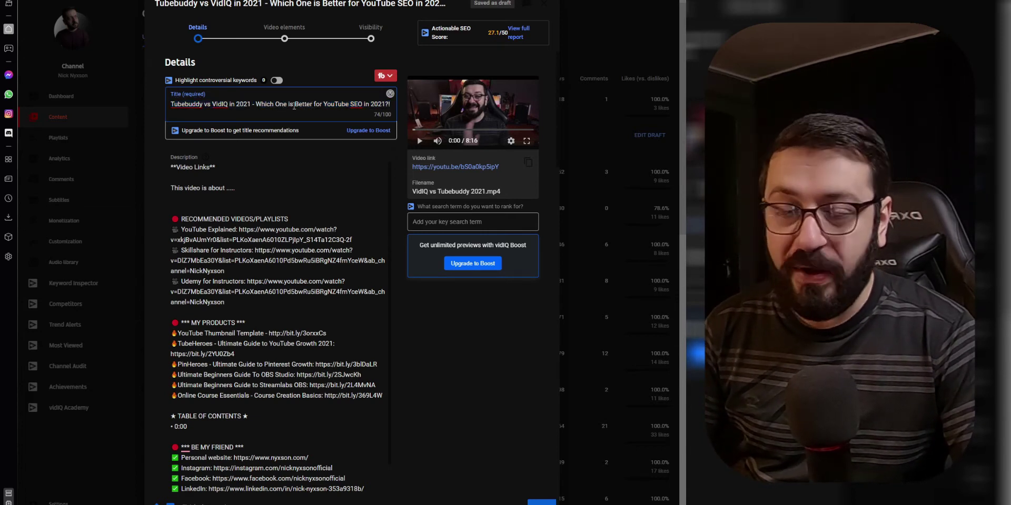
pyautogui.click(291, 107)
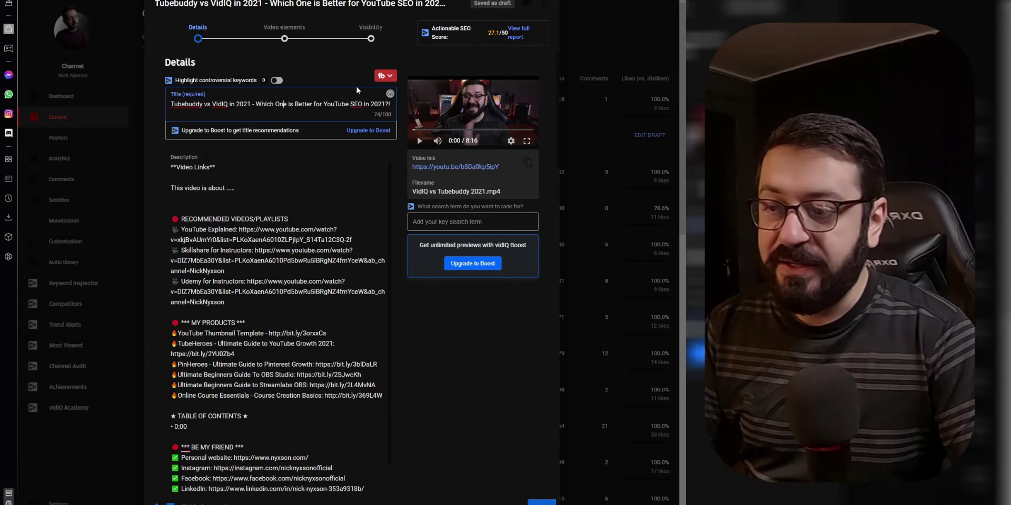
pyautogui.moveTo(327, 107); pyautogui.dragTo(381, 105)
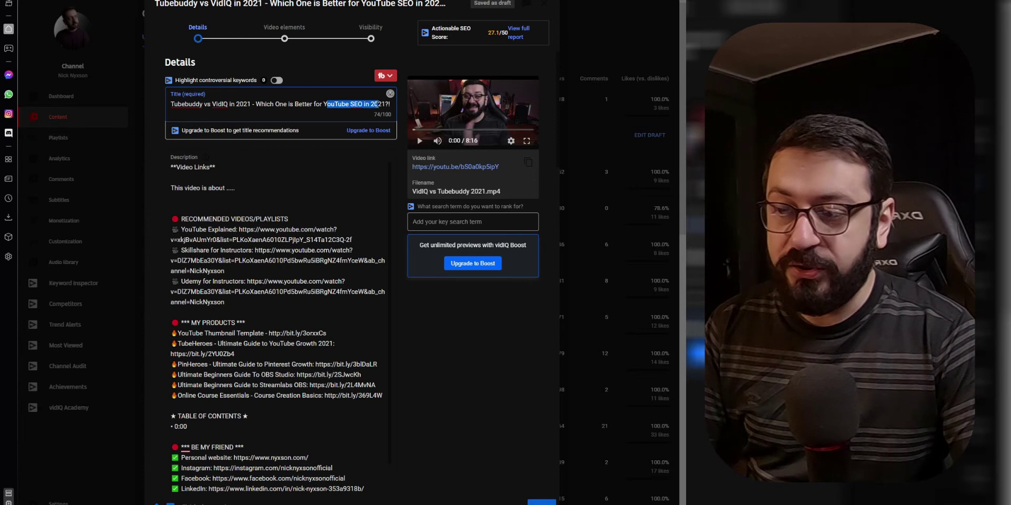
pyautogui.click(357, 107)
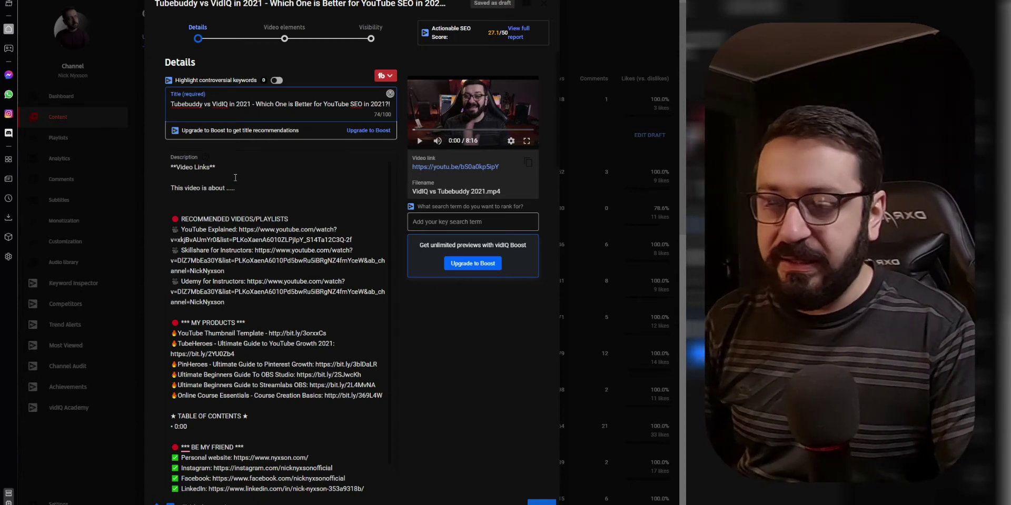
# Look through the draft's description down to the topics and hashtags sections.
pyautogui.scroll(-3, 235, 178)
pyautogui.scroll(-3, 312, 265)
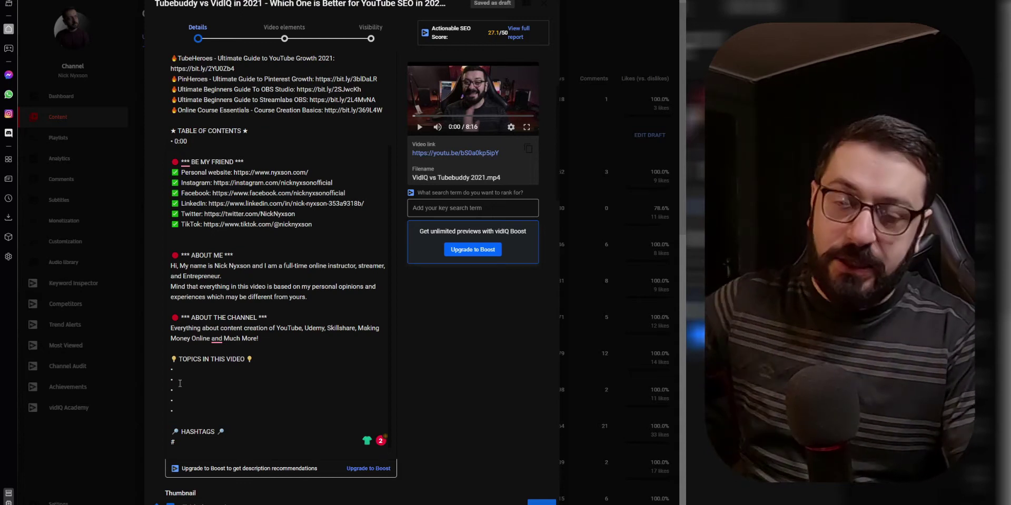
pyautogui.scroll(-15, 179, 382)
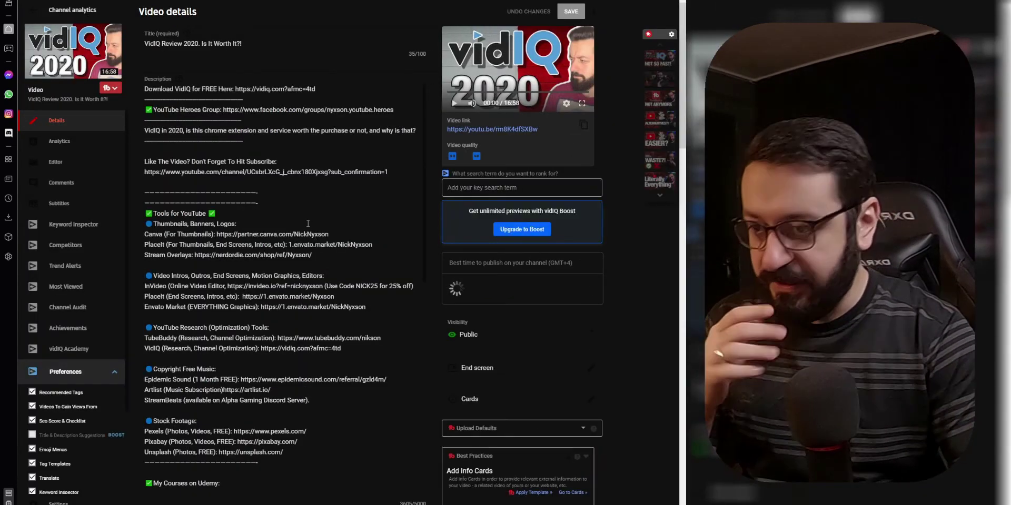
# Examine the description and tags of the published video "VidIQ Review 2020. Is It Worth It?!".
pyautogui.scroll(-15, 308, 223)
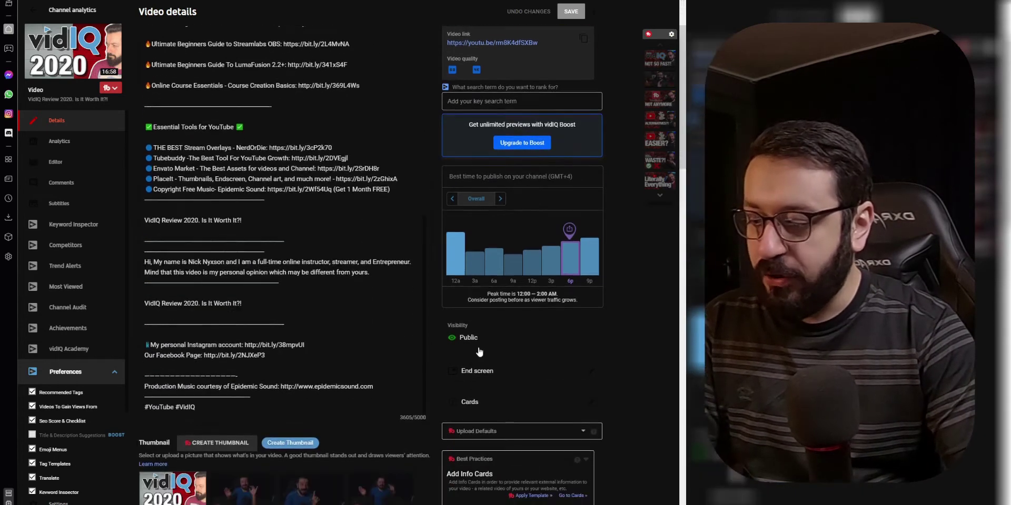
pyautogui.scroll(-10, 477, 352)
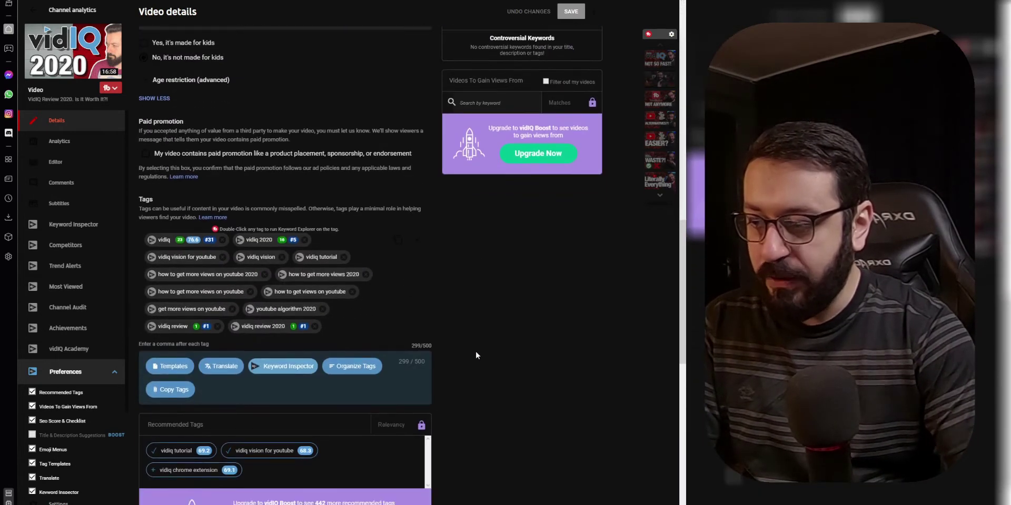